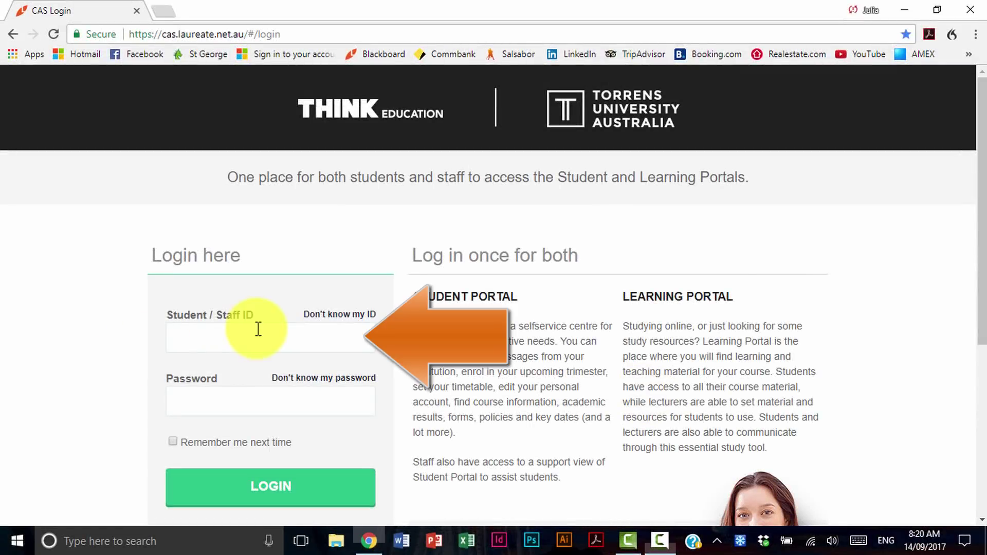
Step: Sign in to Blackboard Learn with the suggested login ID and password
{"action": "left_click", "coordinate": [258, 329]}
{"action": "type", "text": "0"}
{"action": "key", "text": "Down"}
{"action": "key", "text": "Down"}
{"action": "key", "text": "Down"}
{"action": "key", "text": "Tab"}
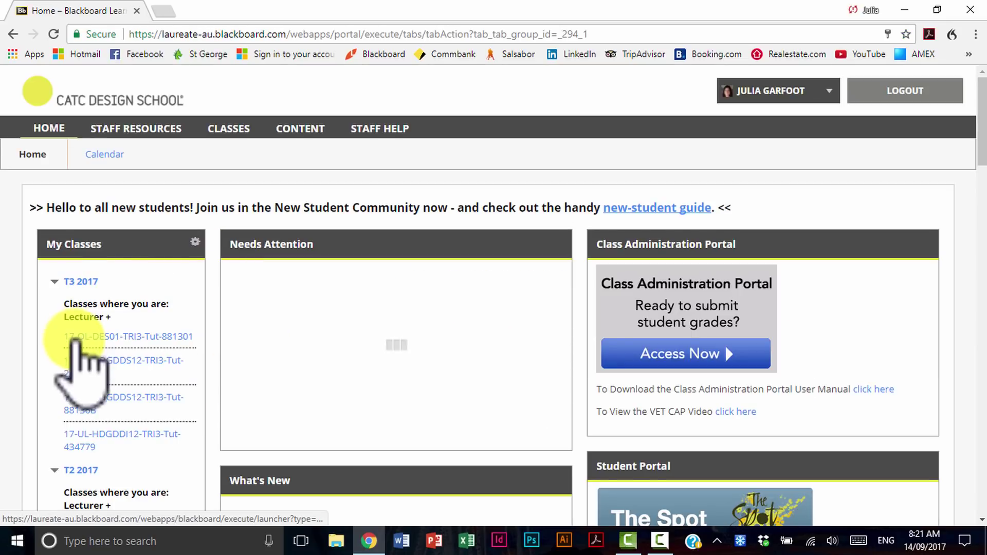
Step: Open the Collaborate Set Up session details in the HDGDDS12 course's Collaborate Live Web Conference
{"action": "left_click", "coordinate": [77, 409]}
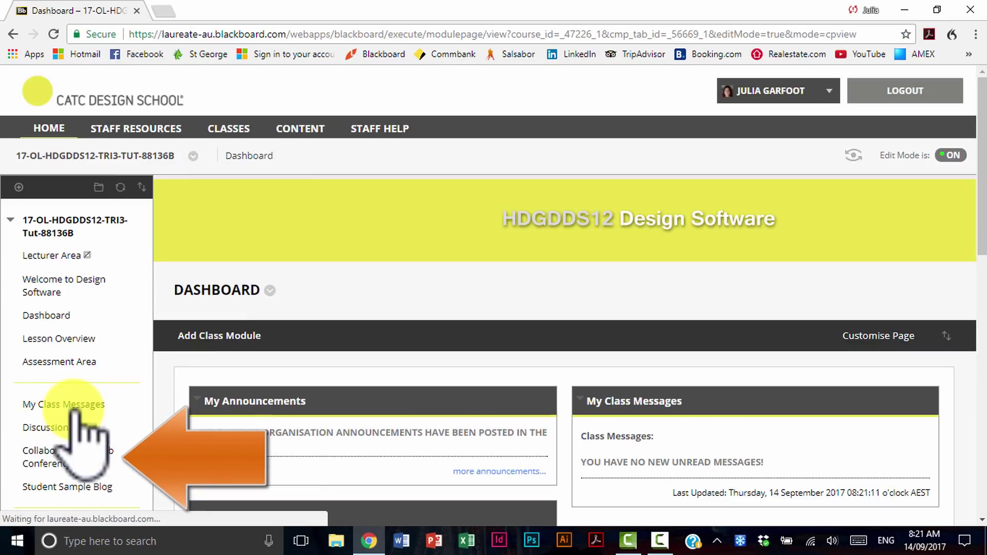
{"action": "left_click", "coordinate": [62, 466]}
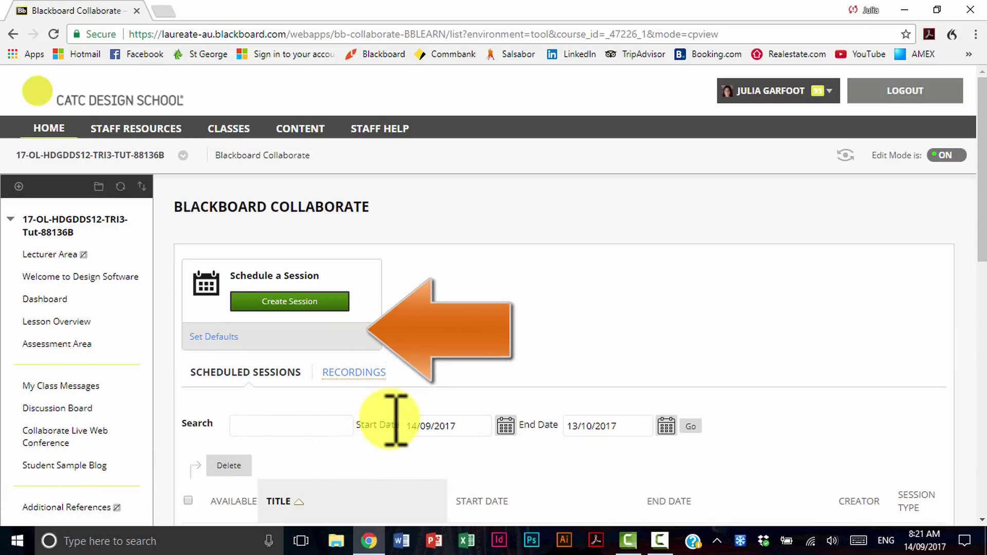
{"action": "scroll", "coordinate": [392, 419], "scroll_direction": "down", "scroll_amount": 4}
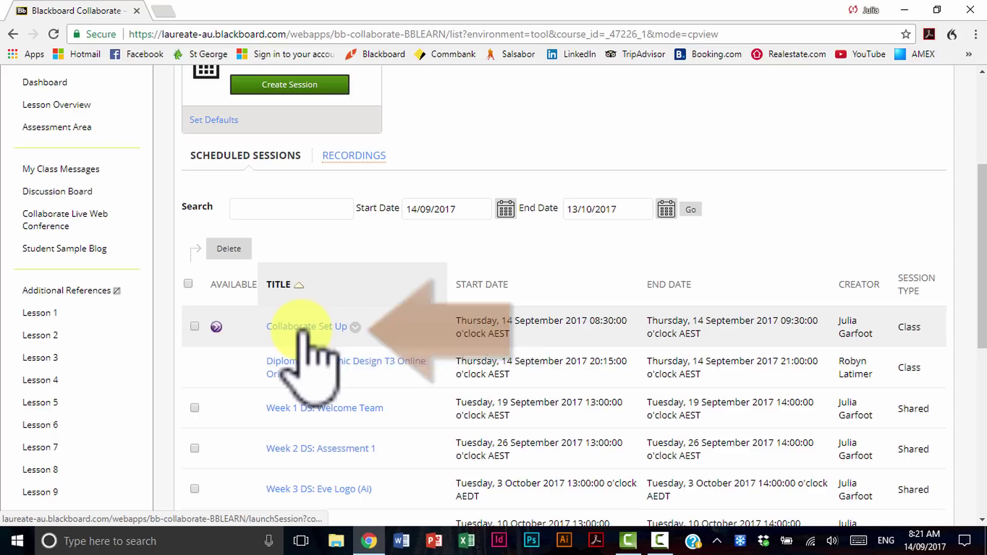
{"action": "left_click", "coordinate": [302, 328]}
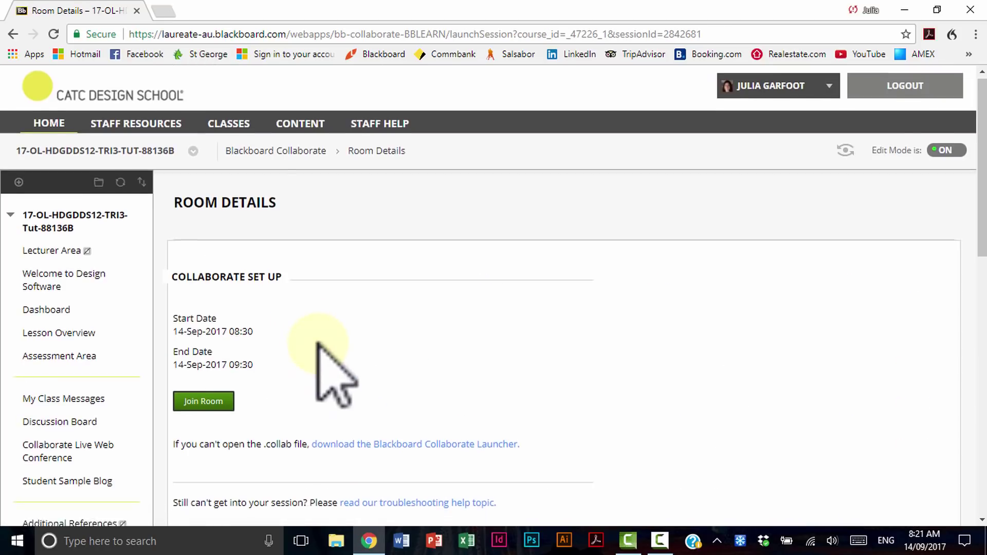
{"action": "scroll", "coordinate": [317, 345], "scroll_direction": "down", "scroll_amount": 1}
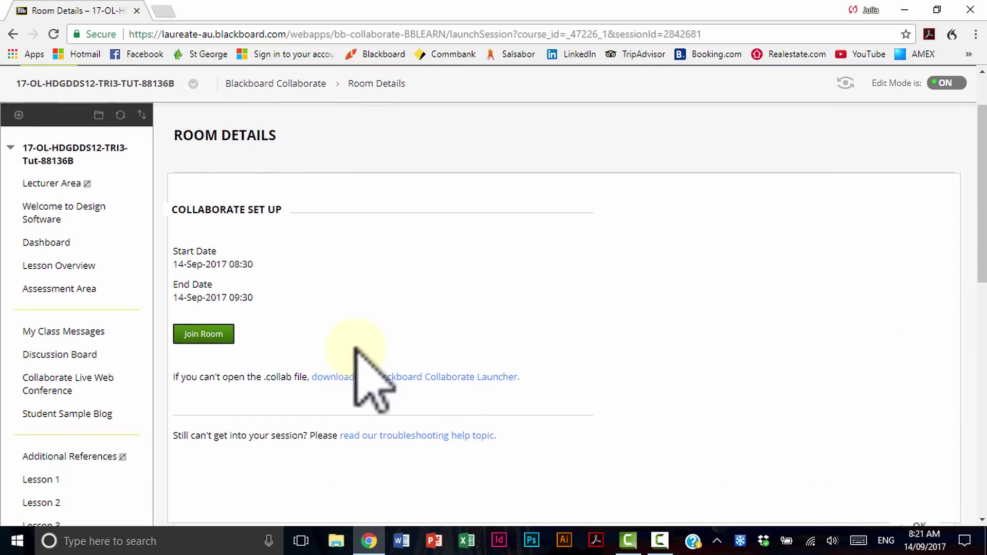
Step: Download the Collaborate Launcher installer and meeting.collab, then dismiss the install instructions
{"action": "left_click", "coordinate": [509, 378]}
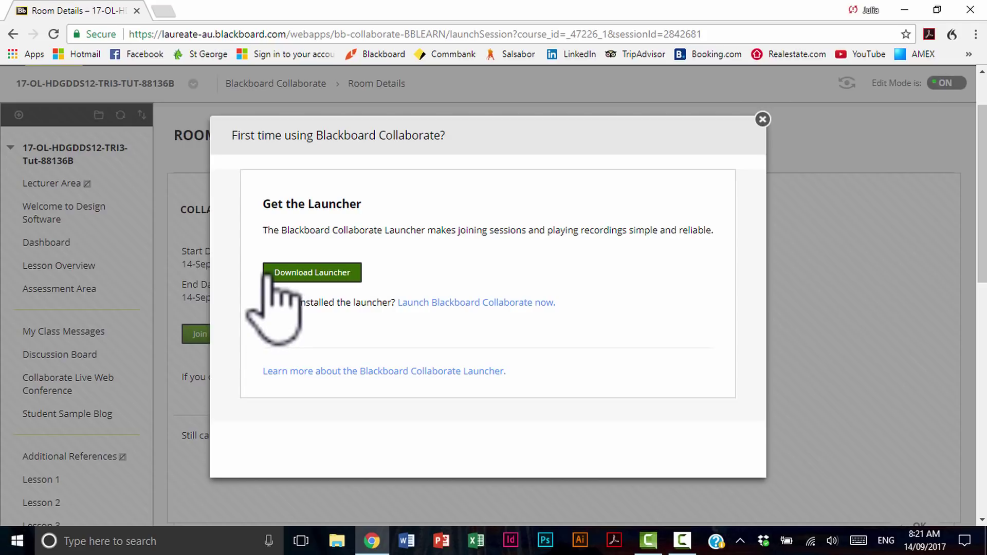
{"action": "left_click", "coordinate": [267, 275]}
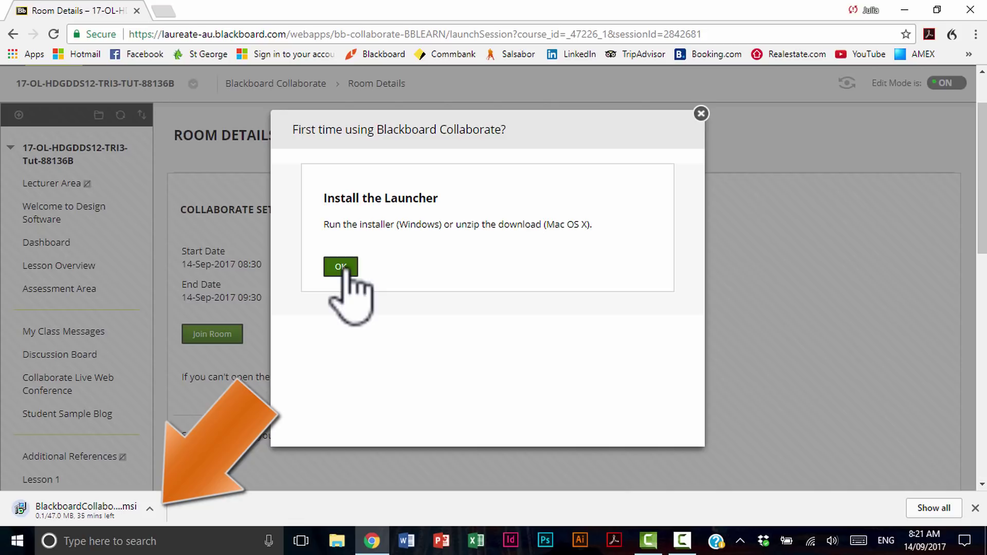
{"action": "left_click", "coordinate": [341, 267]}
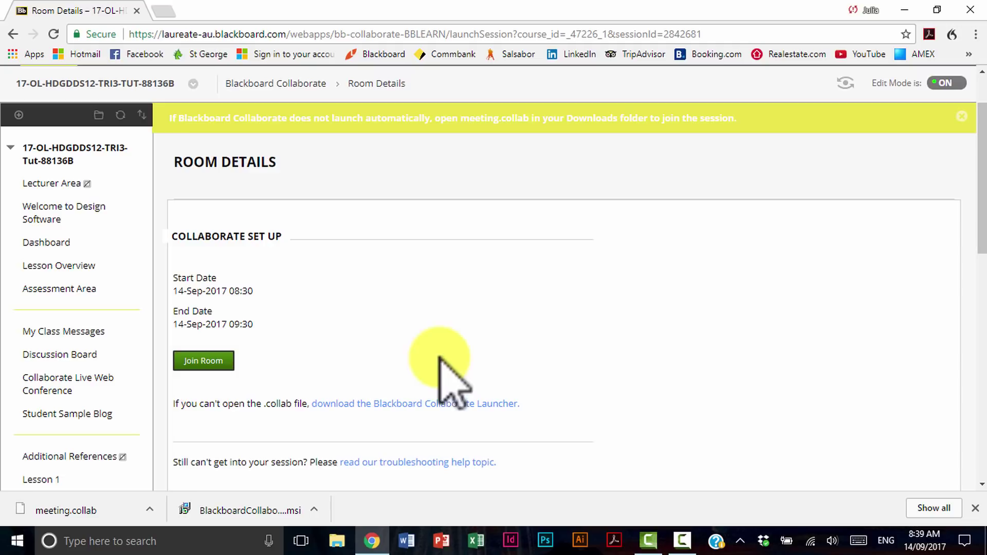
Step: Install the Blackboard Collaborate Launcher from the downloaded .msi through its setup wizard
{"action": "left_click", "coordinate": [313, 510]}
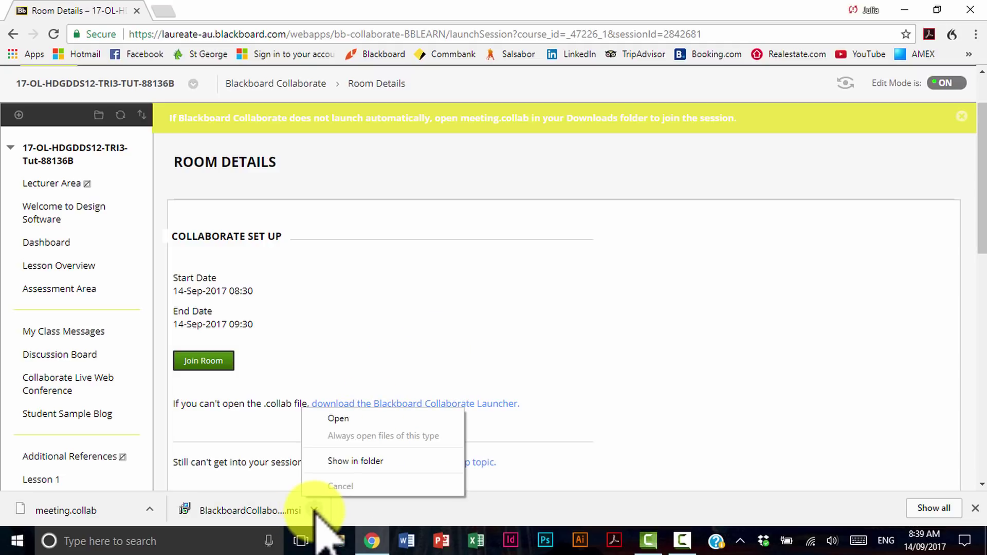
{"action": "left_click", "coordinate": [389, 420]}
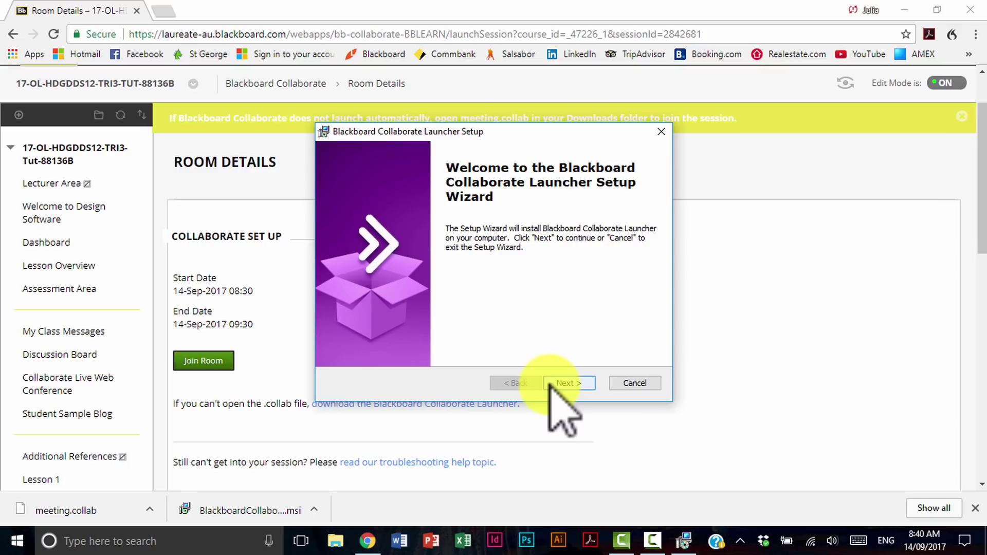
{"action": "left_click", "coordinate": [553, 383]}
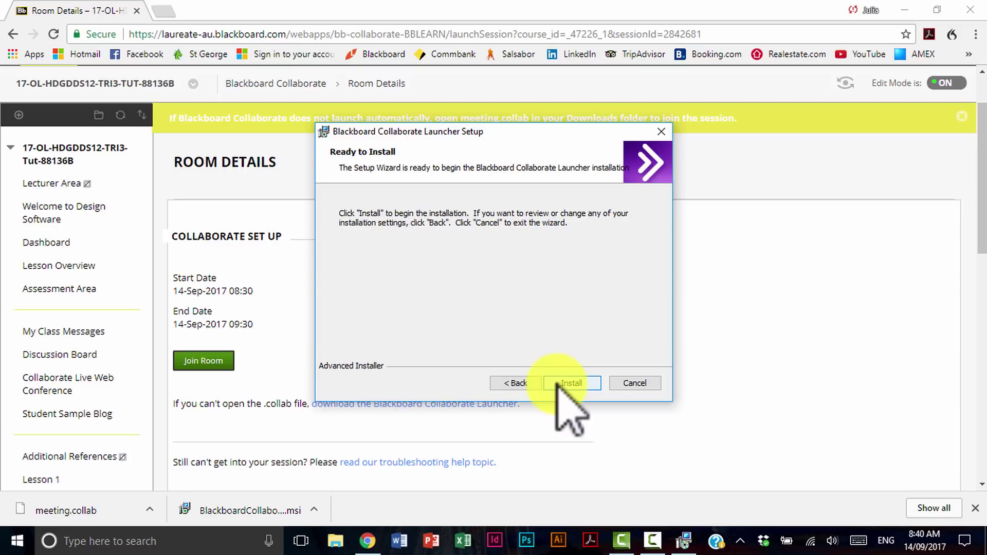
{"action": "left_click", "coordinate": [558, 383]}
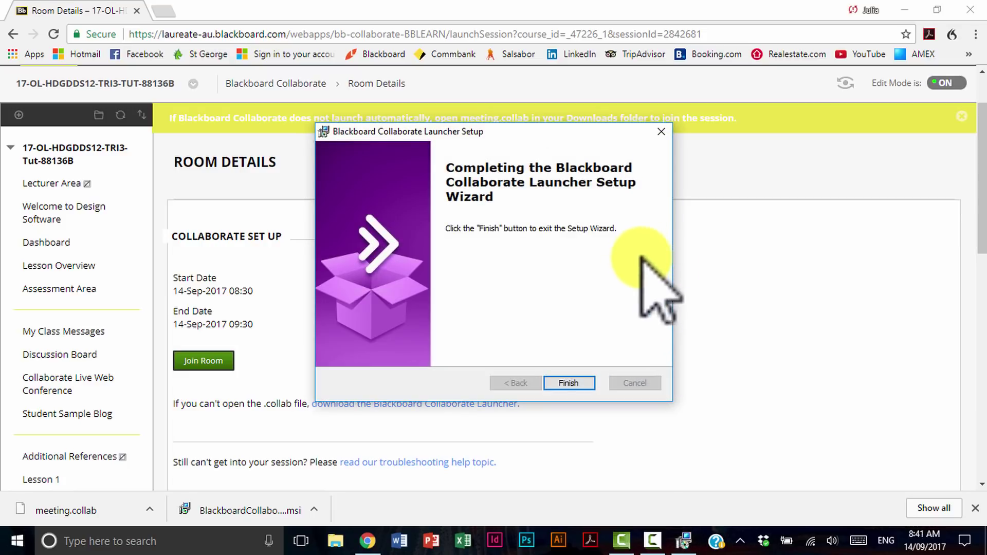
{"action": "left_click", "coordinate": [586, 386]}
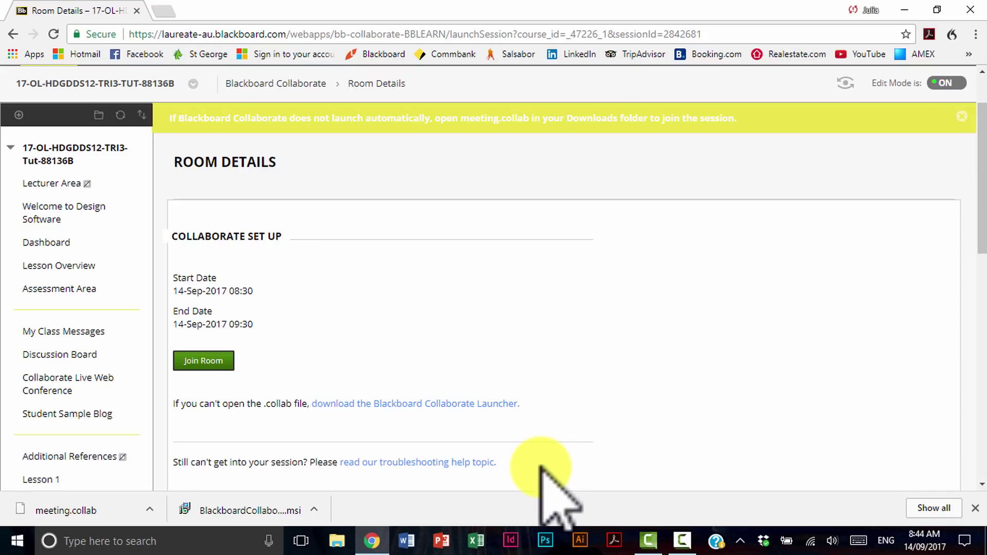
Step: Find Blackboard Collaborate Launcher 1.6.4.0 in Add or remove programs via an 'uninstall' search
{"action": "left_click", "coordinate": [132, 540]}
{"action": "type", "text": "uninstall"}
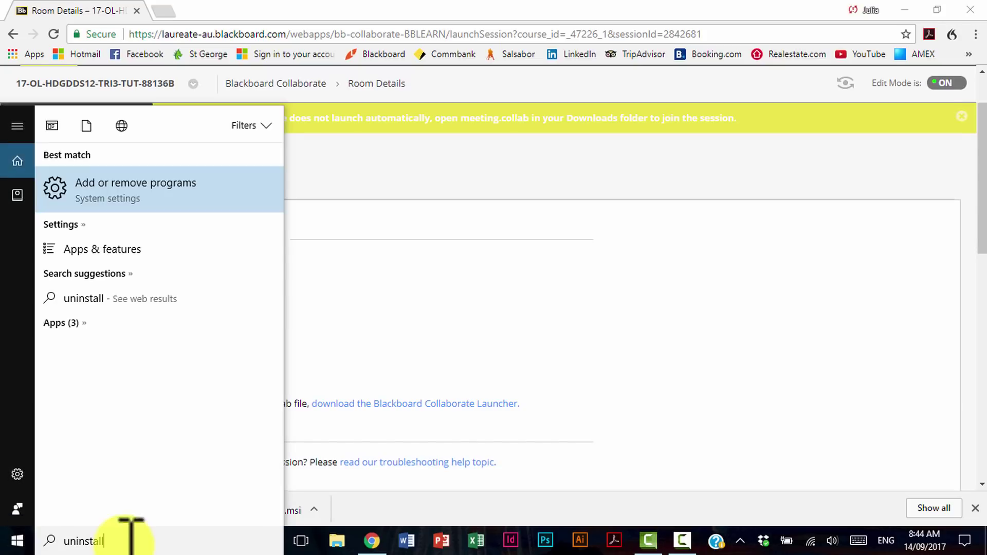
{"action": "left_click", "coordinate": [159, 181]}
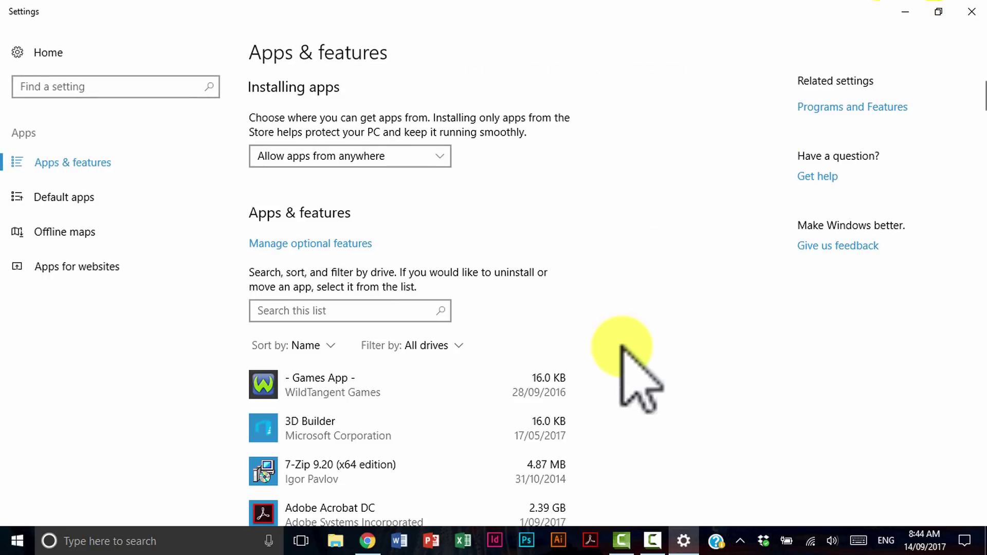
{"action": "scroll", "coordinate": [623, 352], "scroll_direction": "down", "scroll_amount": 10}
{"action": "scroll", "coordinate": [622, 350], "scroll_direction": "down", "scroll_amount": 6}
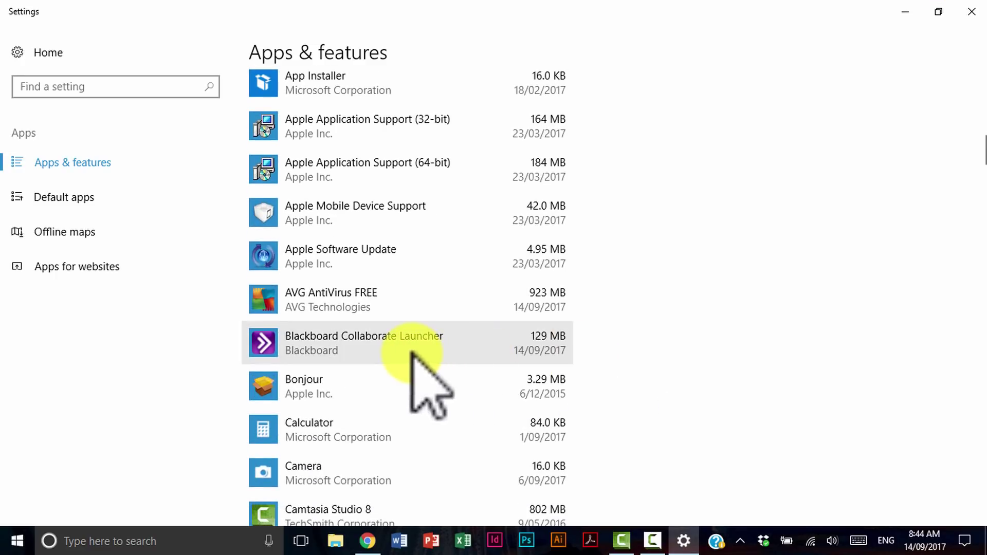
{"action": "left_click", "coordinate": [411, 353]}
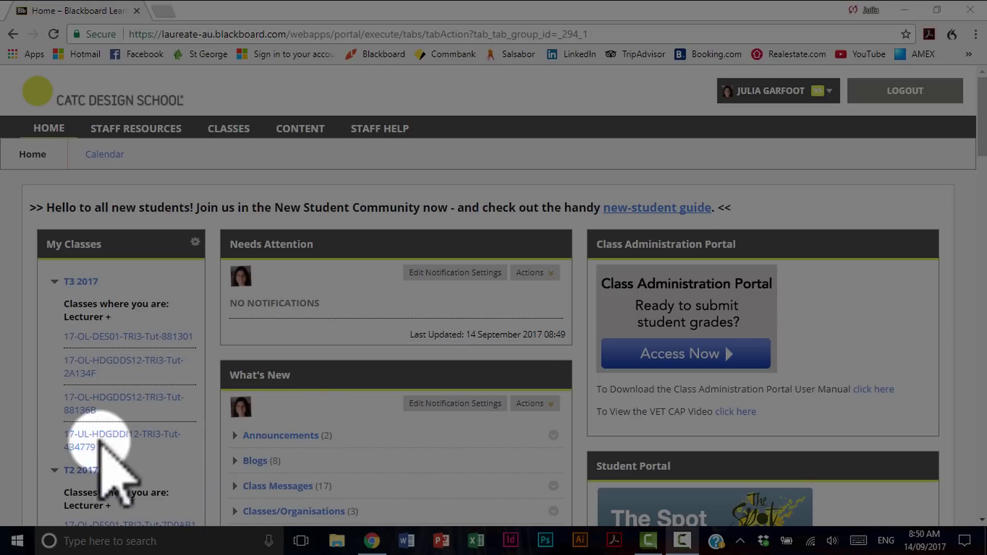
Step: Return to the HDGDDS12 Collaborate Set Up session and join its room, downloading meeting (3).collab
{"action": "left_click", "coordinate": [131, 404]}
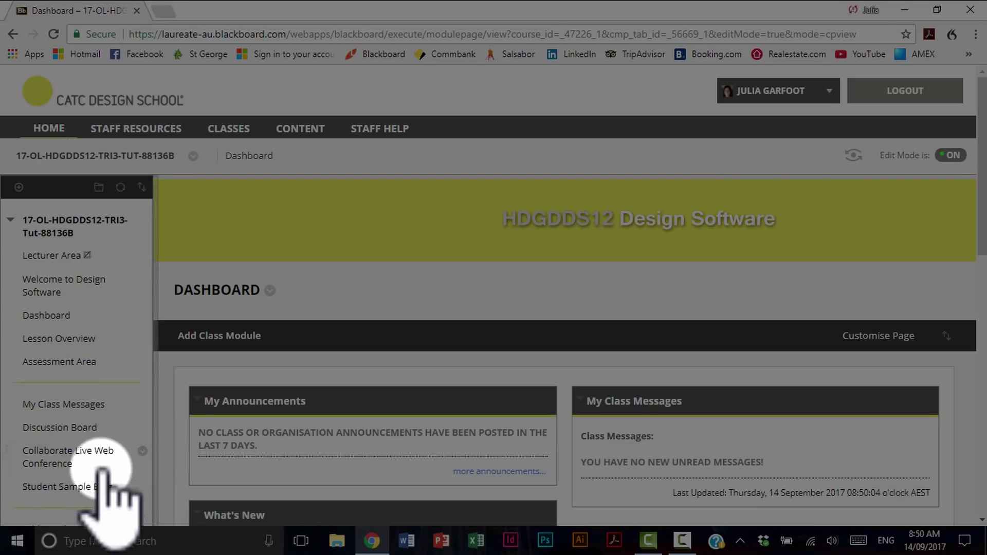
{"action": "left_click", "coordinate": [48, 463]}
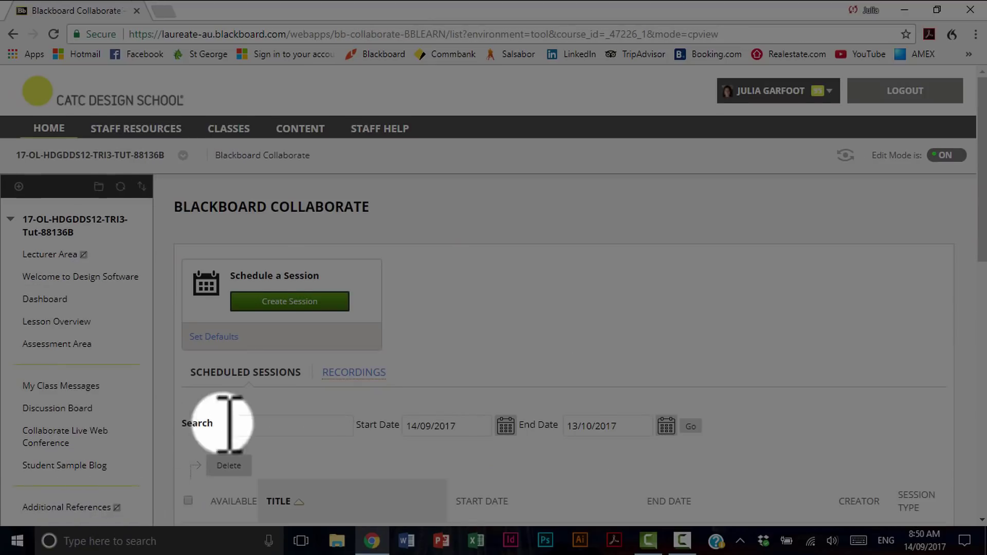
{"action": "scroll", "coordinate": [263, 412], "scroll_direction": "down", "scroll_amount": 2}
{"action": "scroll", "coordinate": [262, 408], "scroll_direction": "down", "scroll_amount": 4}
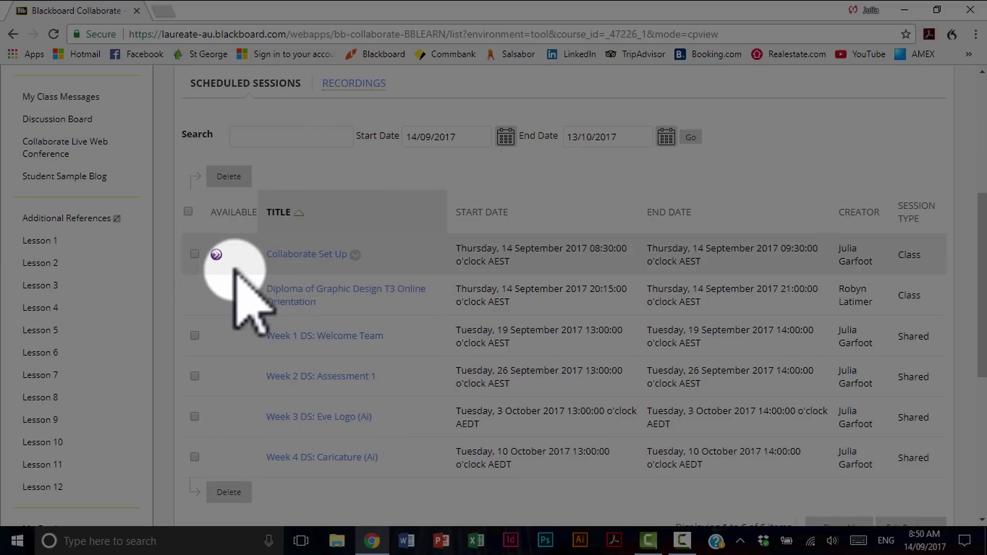
{"action": "left_click", "coordinate": [305, 255]}
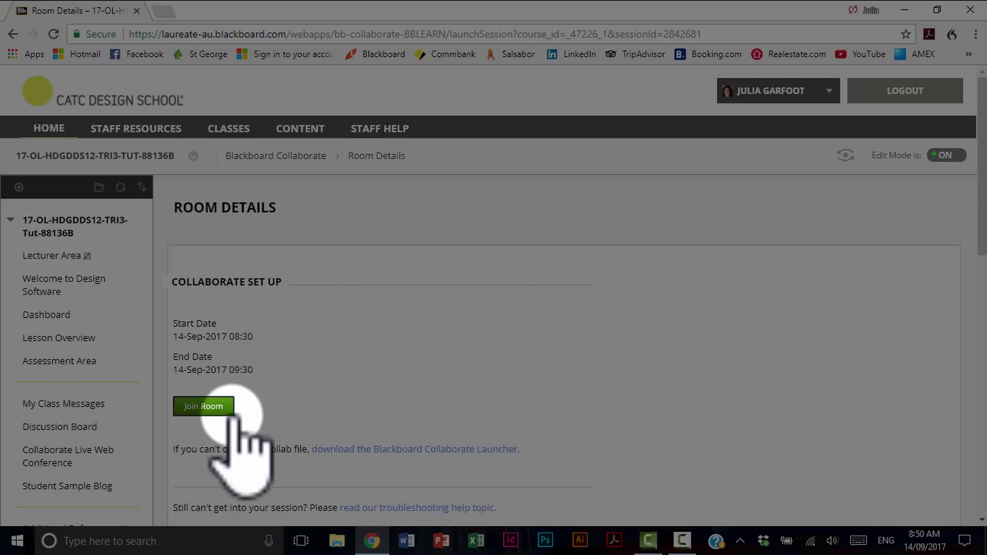
{"action": "left_click", "coordinate": [220, 410]}
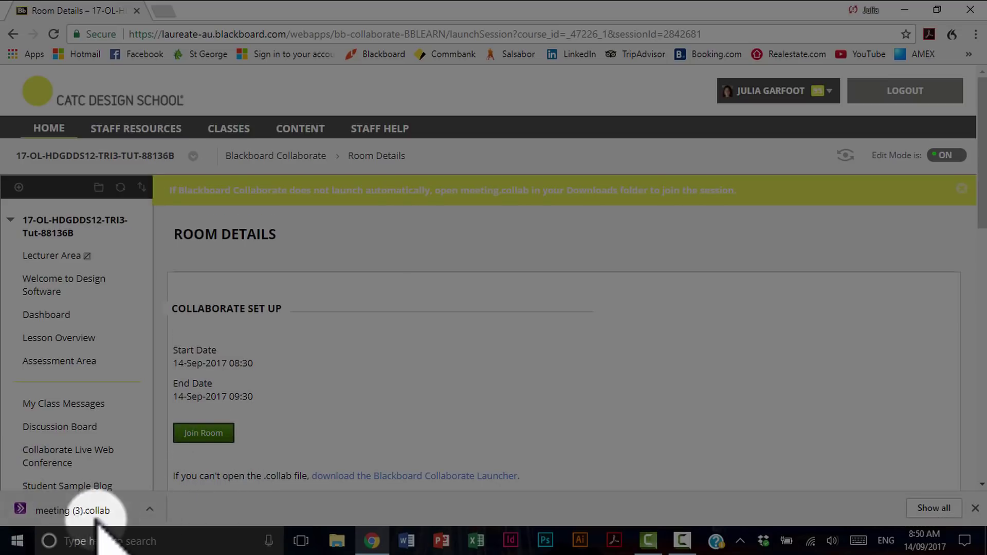
Step: Launch the COLLABORATE SET UP session from the downloaded meeting (3).collab file
{"action": "left_click", "coordinate": [129, 511]}
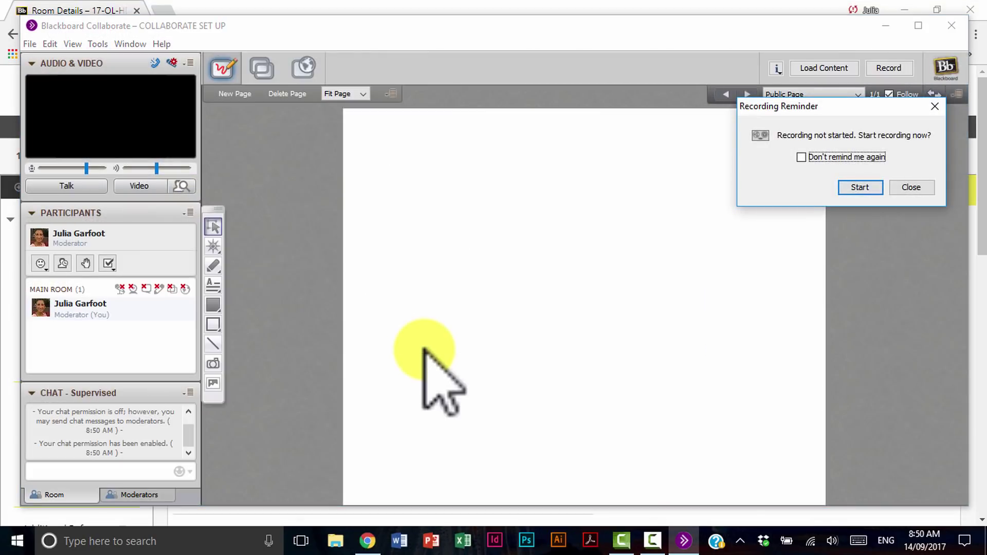
Step: Maximize the window, move the recording reminder aside, and confirm speaker volume in Audio Setup
{"action": "left_click", "coordinate": [918, 25]}
{"action": "left_click_drag", "start_coordinate": [782, 107], "coordinate": [889, 220]}
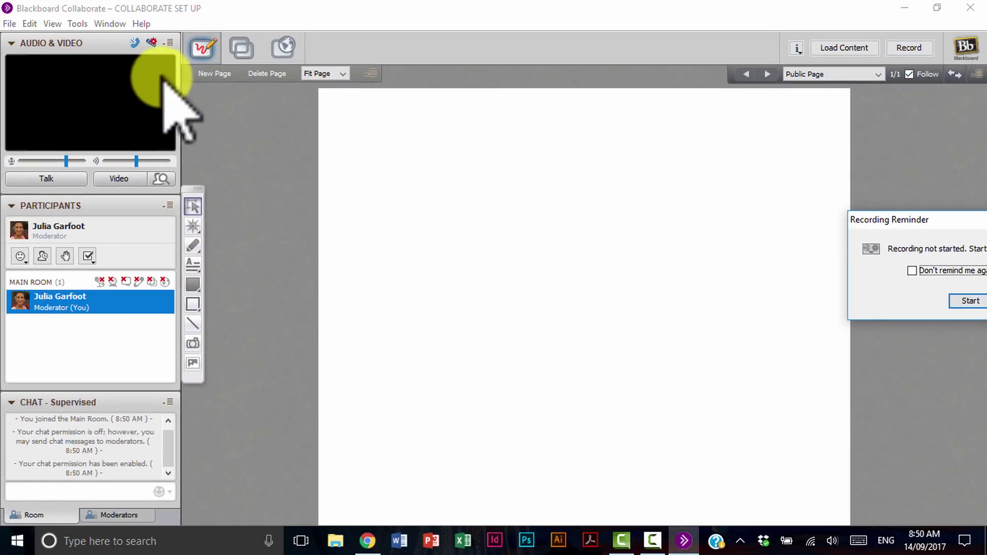
{"action": "left_click", "coordinate": [153, 43]}
{"action": "left_click", "coordinate": [455, 373]}
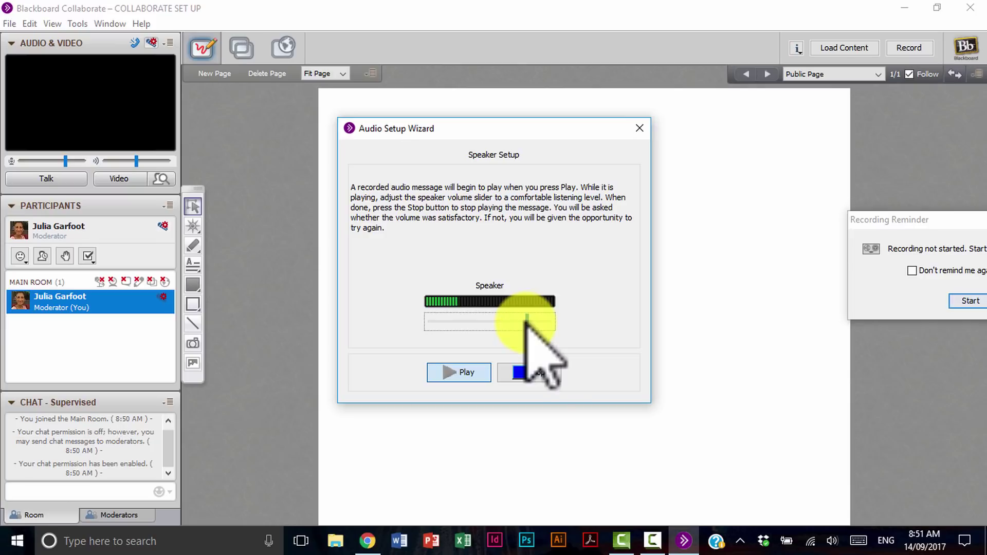
{"action": "left_click", "coordinate": [552, 372]}
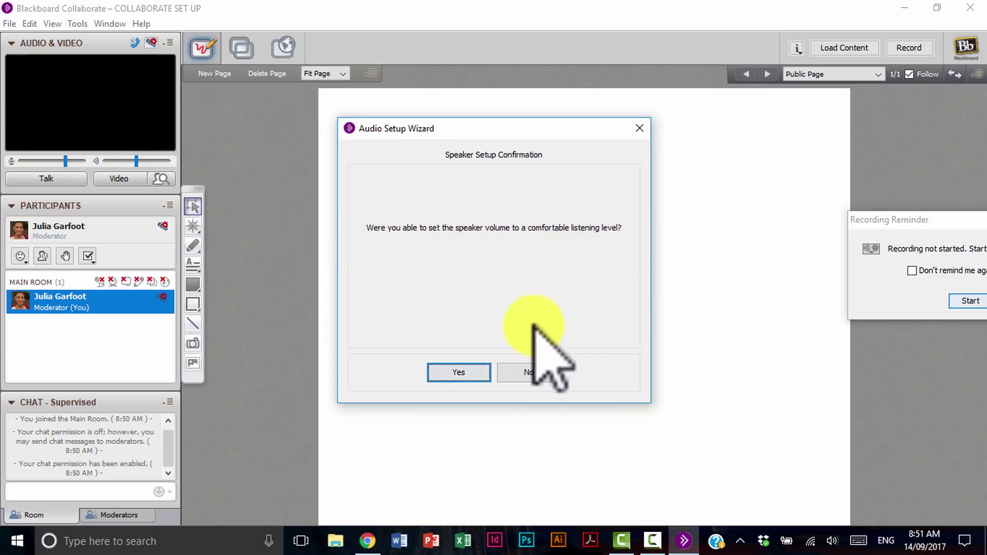
{"action": "left_click", "coordinate": [479, 374]}
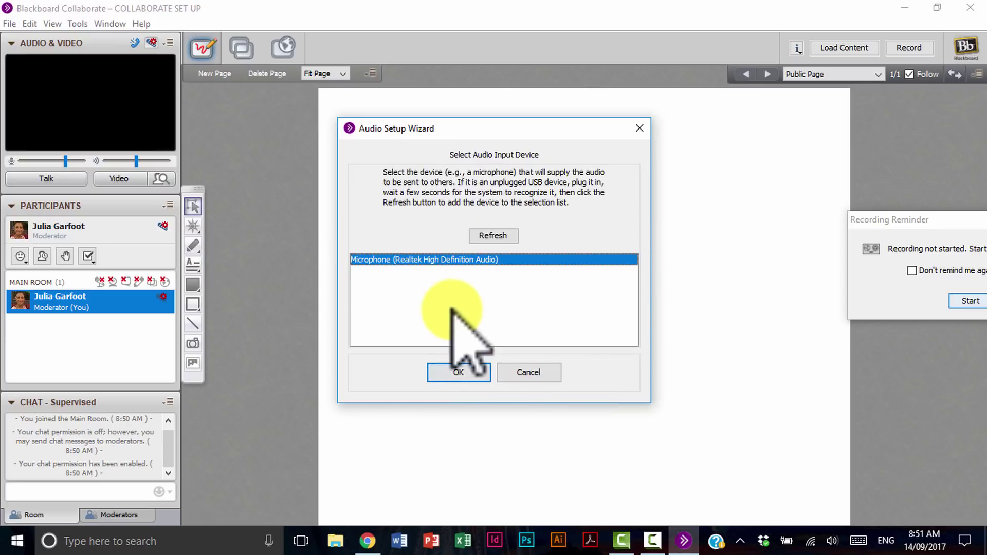
Step: Accept the Realtek microphone, record and play back a test, and finish audio setup
{"action": "left_click", "coordinate": [479, 372]}
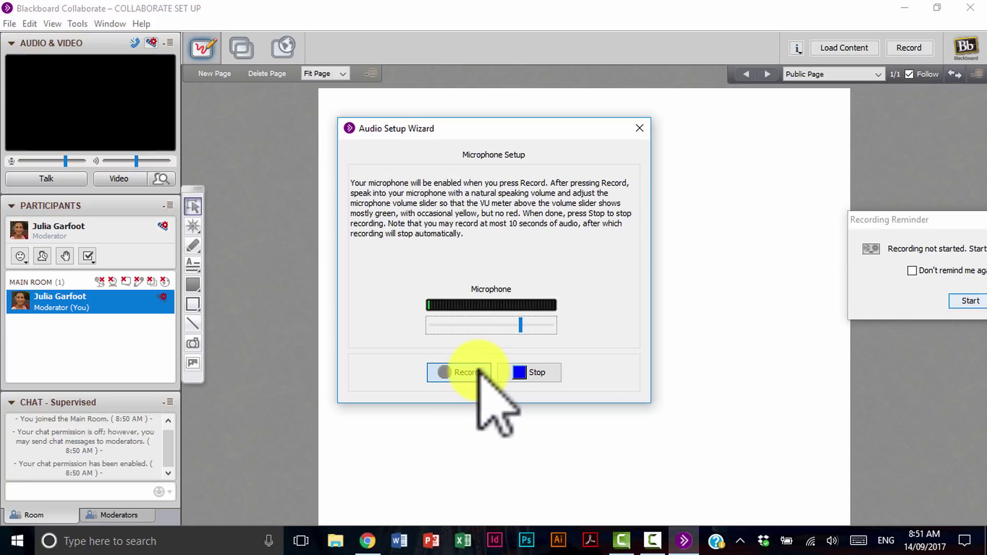
{"action": "left_click", "coordinate": [540, 376]}
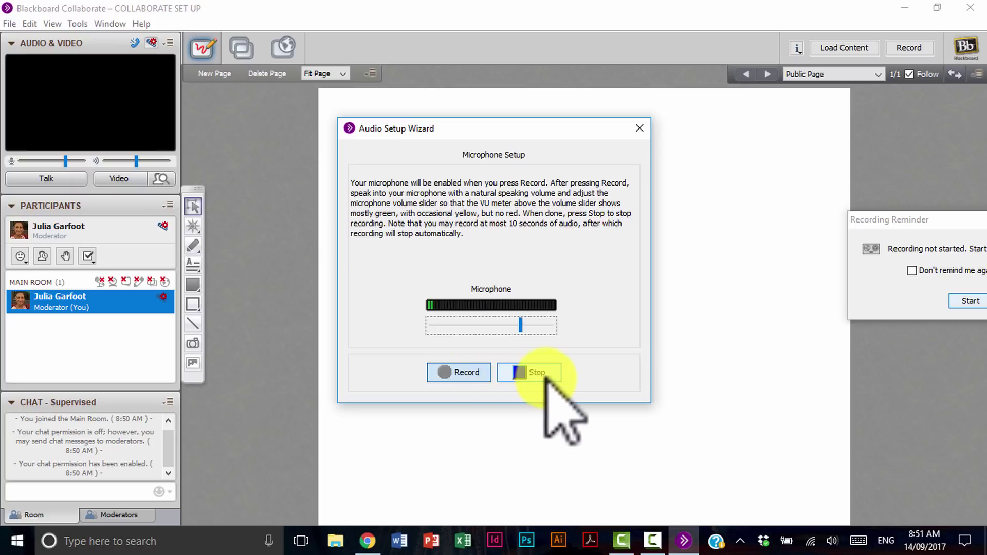
{"action": "left_click", "coordinate": [474, 379]}
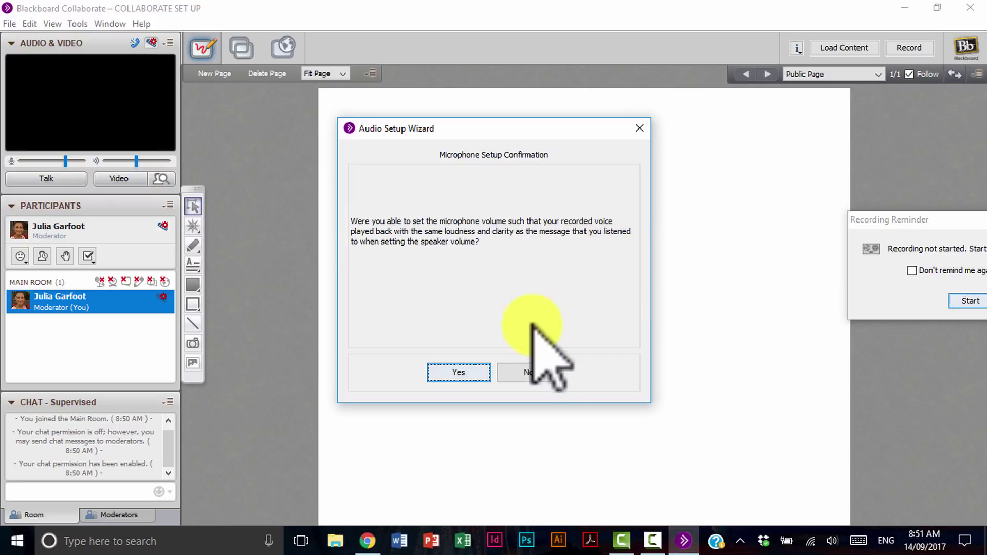
{"action": "left_click", "coordinate": [475, 375]}
{"action": "left_click", "coordinate": [478, 378]}
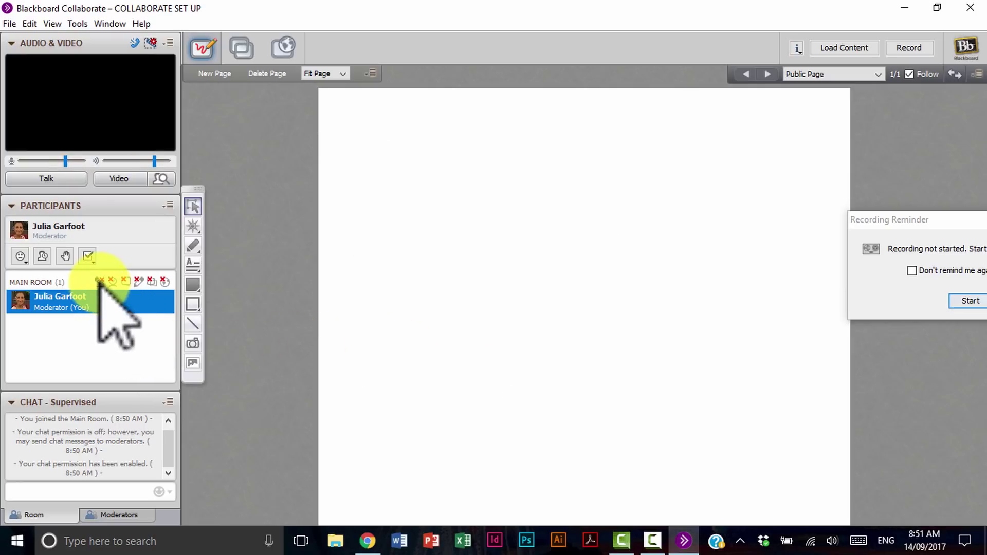
Step: Toggle Talk on and off, view the emoticons, toggle Away, and set Yes/No to None
{"action": "left_click", "coordinate": [66, 179]}
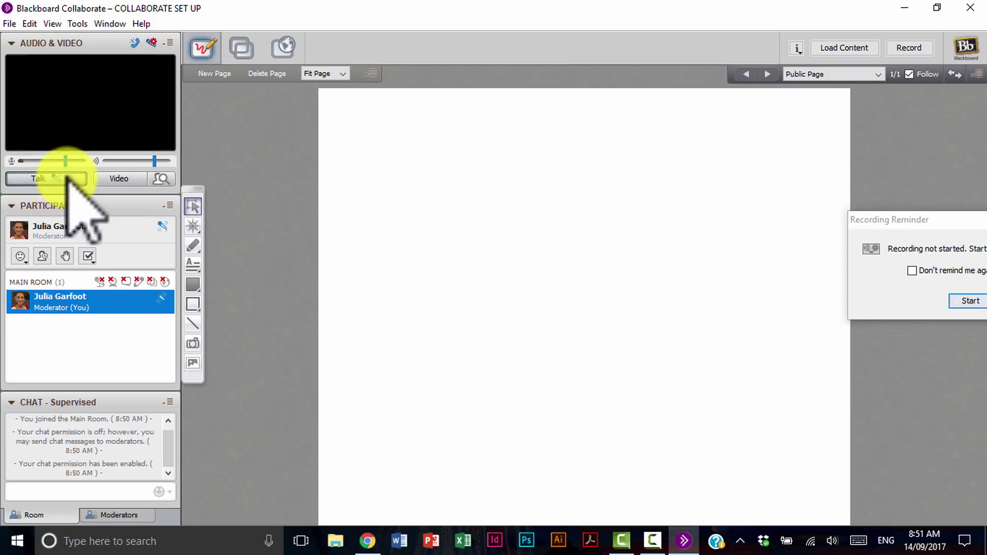
{"action": "left_click", "coordinate": [65, 178]}
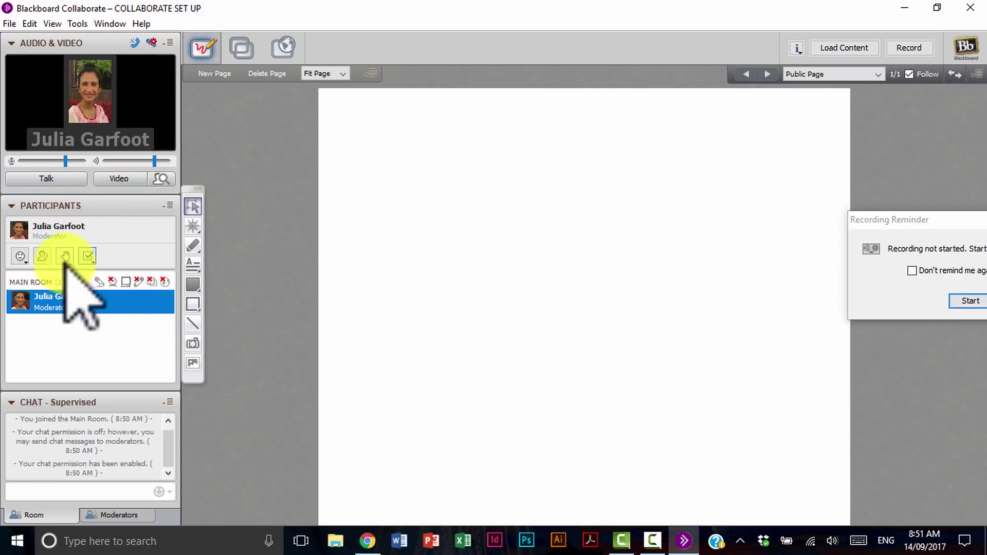
{"action": "left_click", "coordinate": [19, 256]}
{"action": "left_click", "coordinate": [21, 256]}
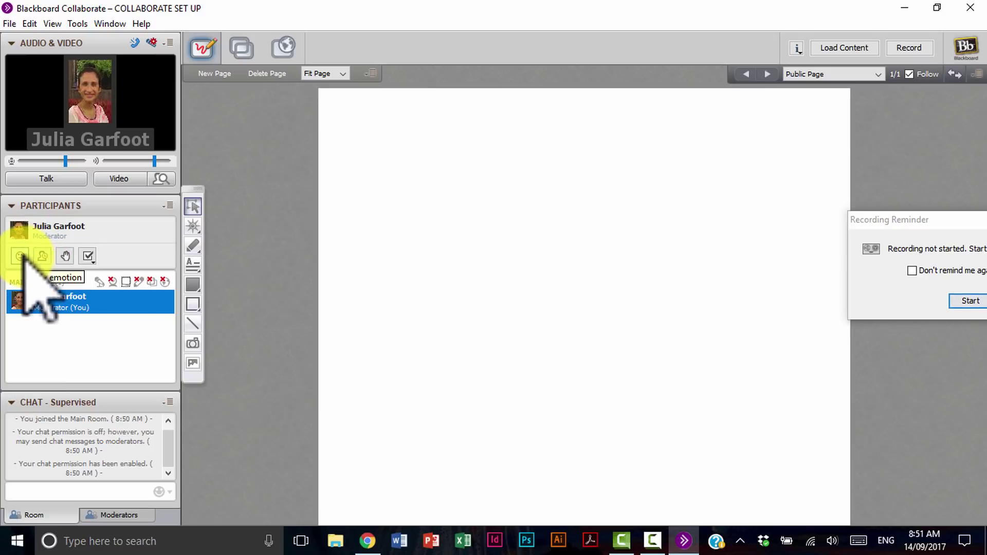
{"action": "left_click", "coordinate": [20, 256]}
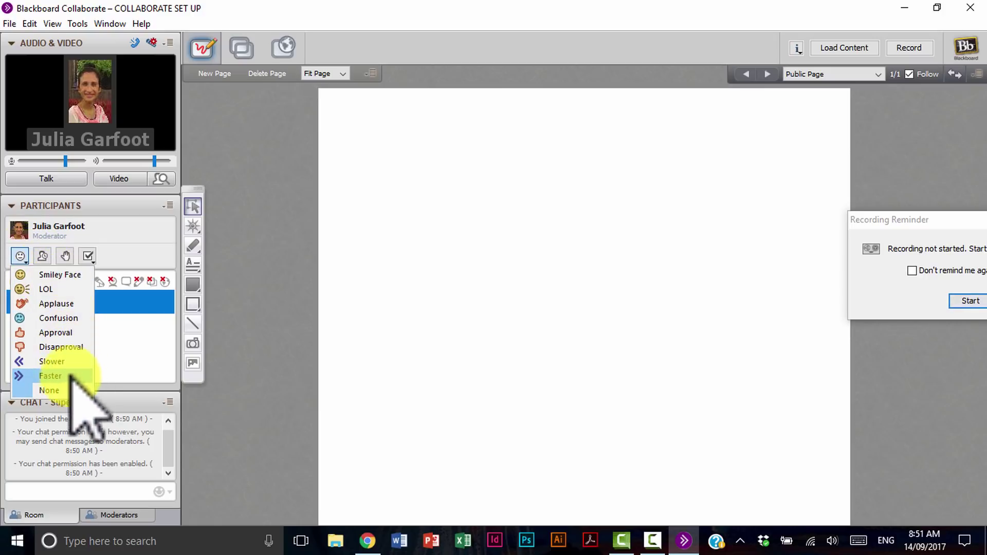
{"action": "left_click", "coordinate": [48, 256]}
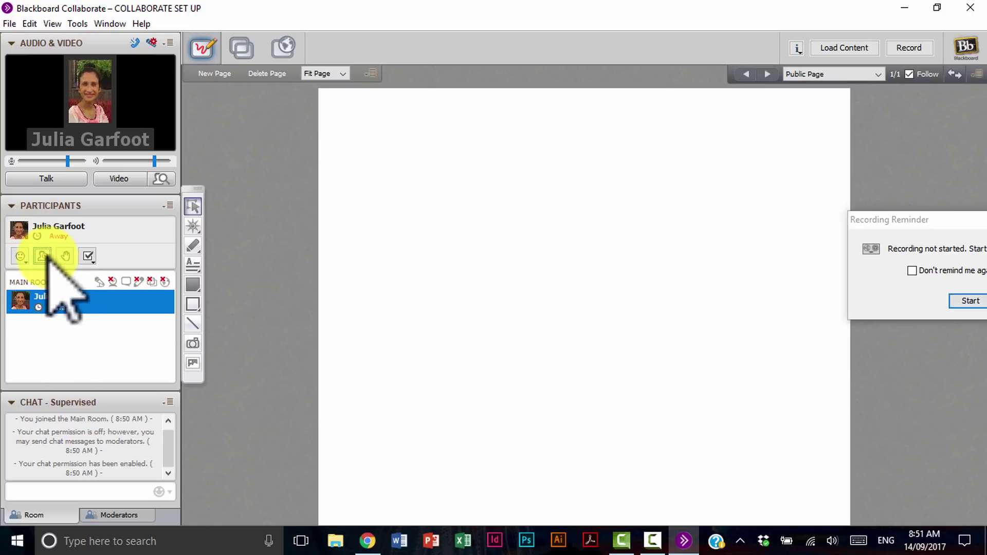
{"action": "left_click", "coordinate": [45, 256]}
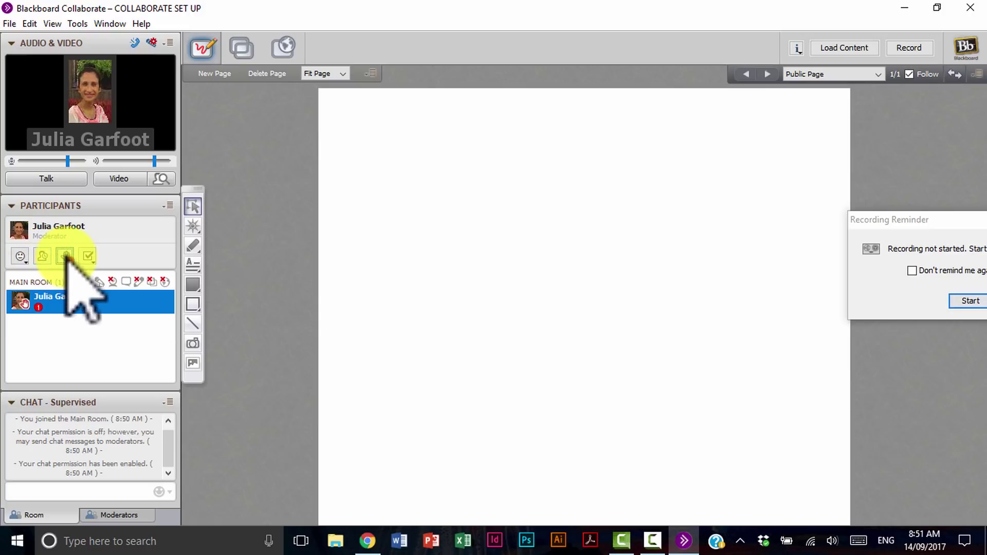
{"action": "left_click", "coordinate": [88, 256]}
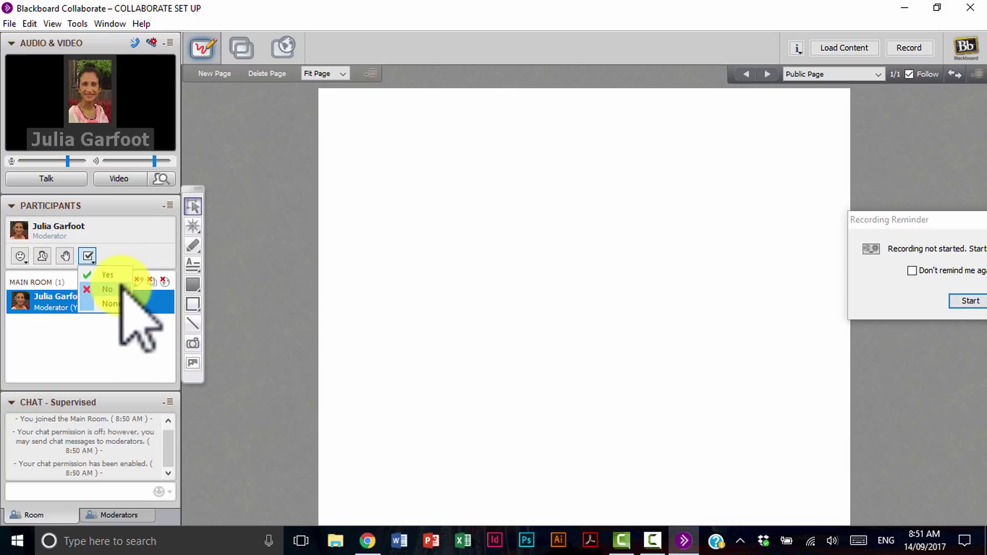
{"action": "left_click", "coordinate": [123, 304]}
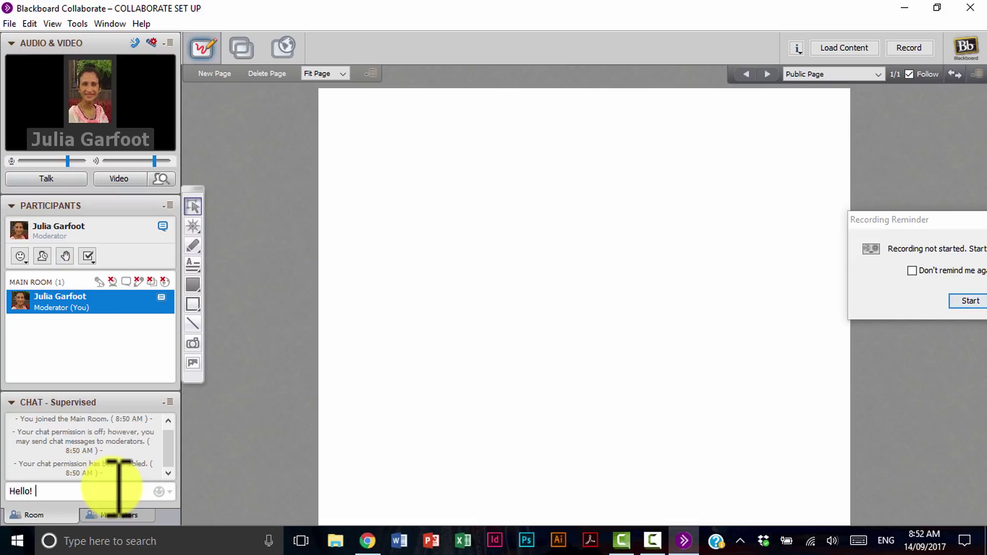
Step: Send 'Hello!' to the room chat and exit the session from the File menu
{"action": "key", "text": "Return"}
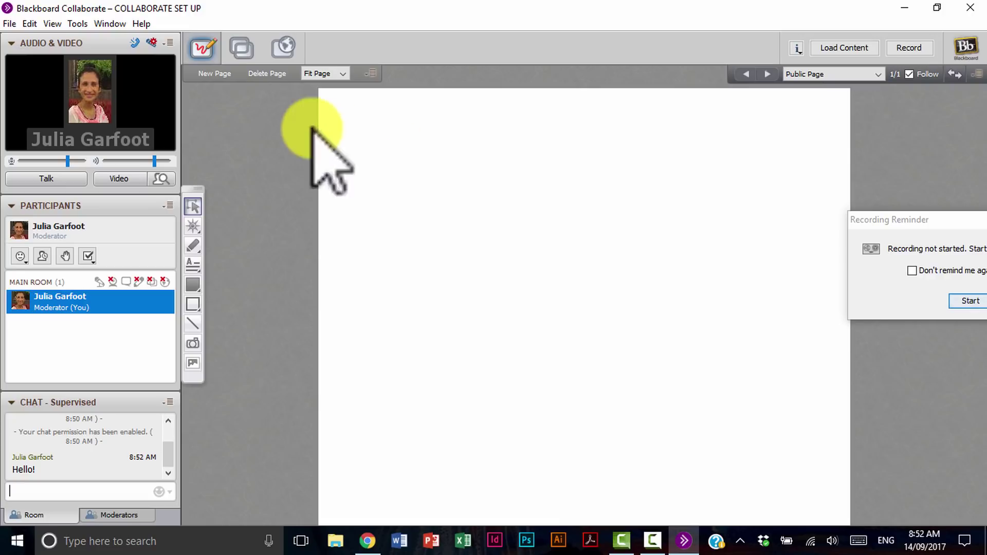
{"action": "left_click", "coordinate": [9, 24]}
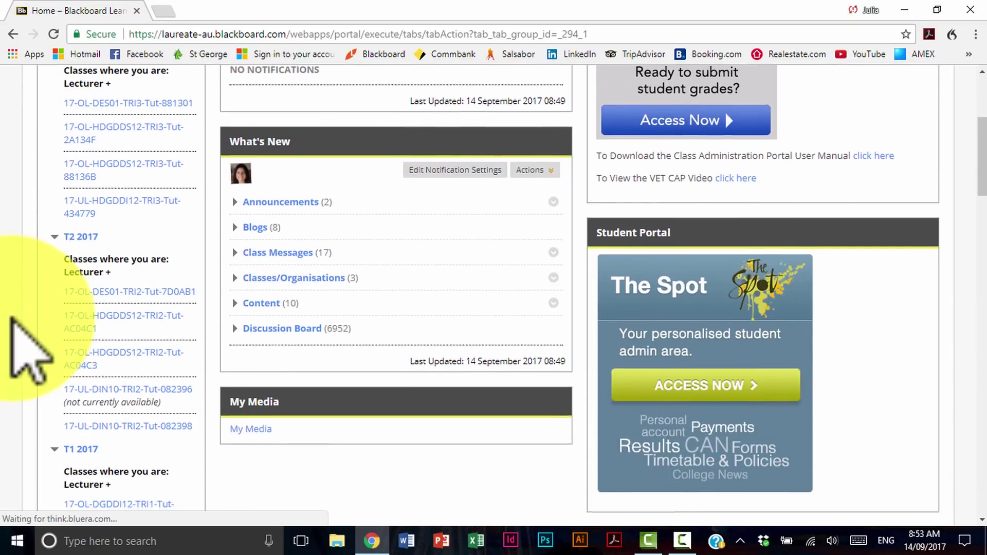
{"action": "scroll", "coordinate": [13, 321], "scroll_direction": "down", "scroll_amount": 1}
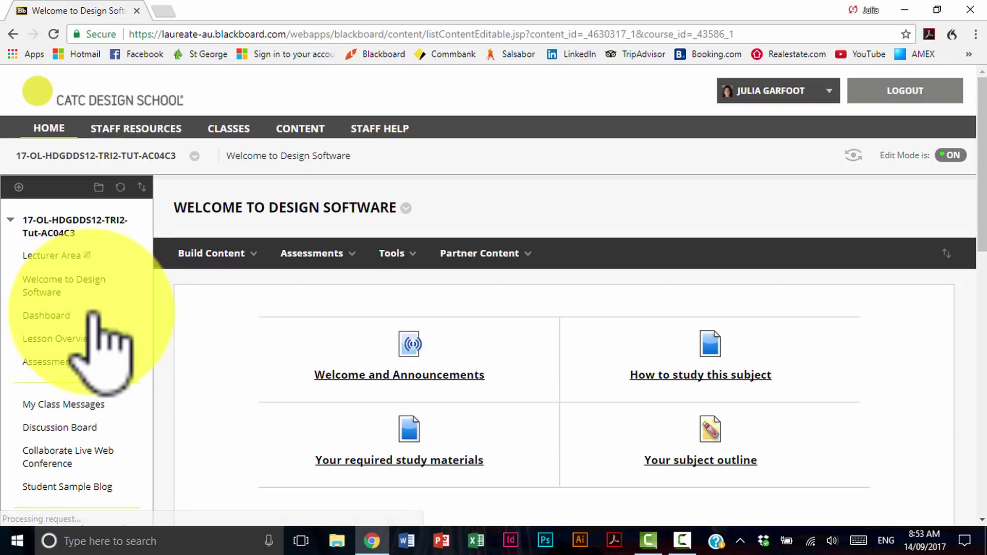
Step: List the course's Collaborate recordings from start date 03/08/2016 onward
{"action": "left_click", "coordinate": [49, 461]}
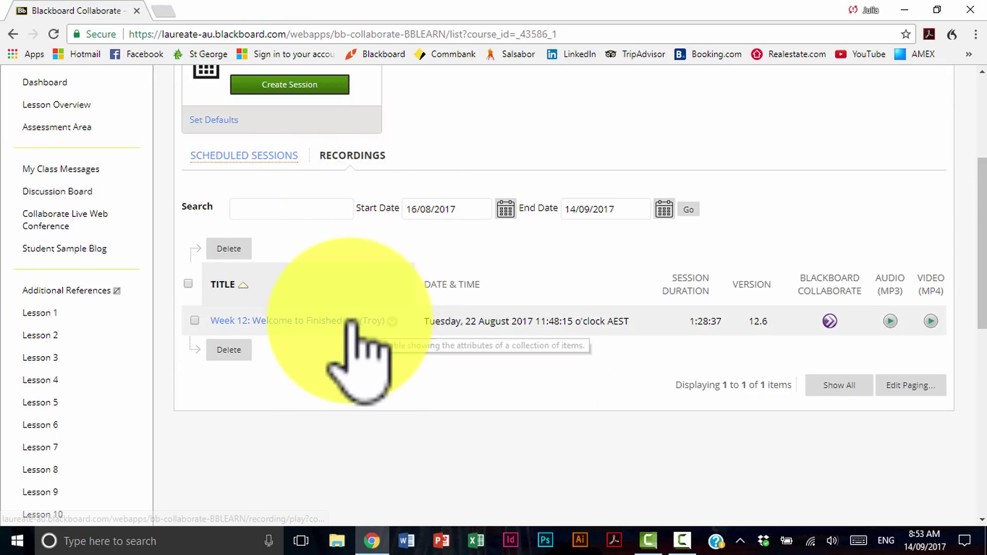
{"action": "left_click", "coordinate": [506, 209]}
{"action": "left_click", "coordinate": [515, 76]}
{"action": "left_click", "coordinate": [578, 114]}
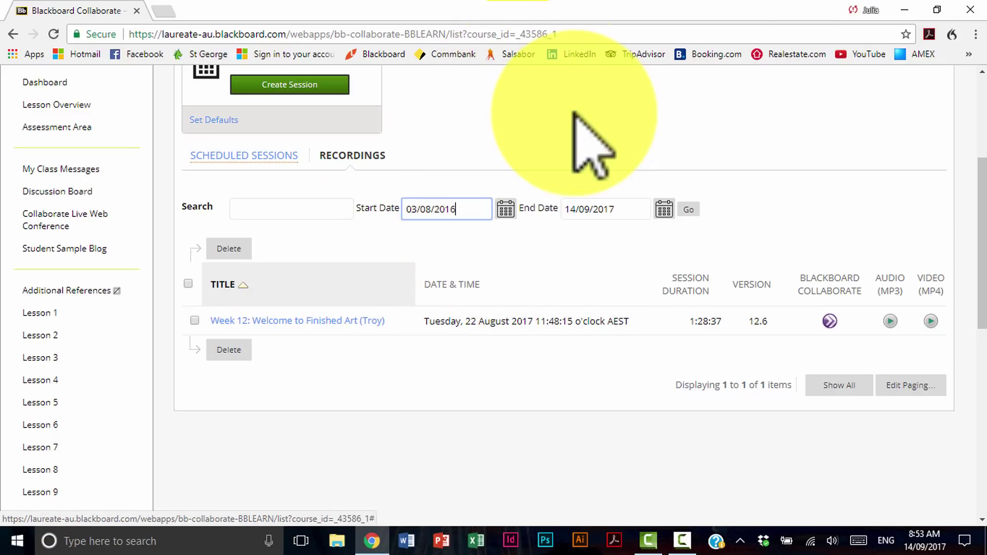
{"action": "left_click", "coordinate": [689, 210]}
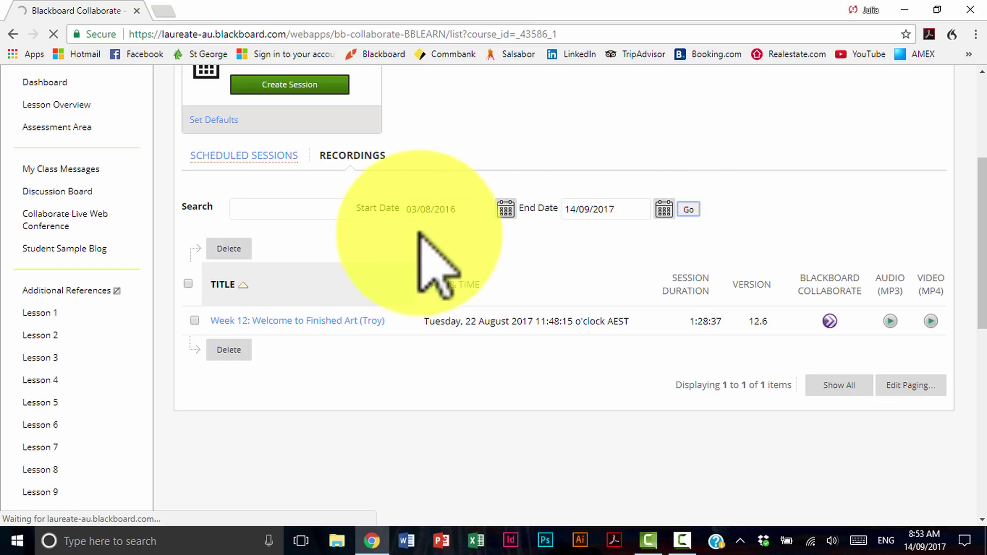
{"action": "scroll", "coordinate": [170, 283], "scroll_direction": "down", "scroll_amount": 3}
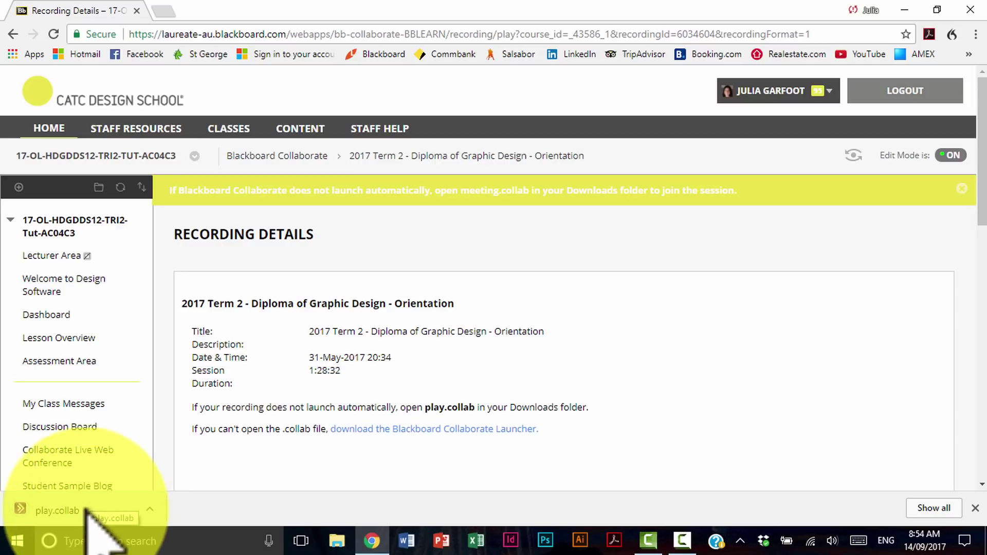
Step: Open the downloaded play.collab recording and allow it to run in Collaborate
{"action": "left_click", "coordinate": [83, 508]}
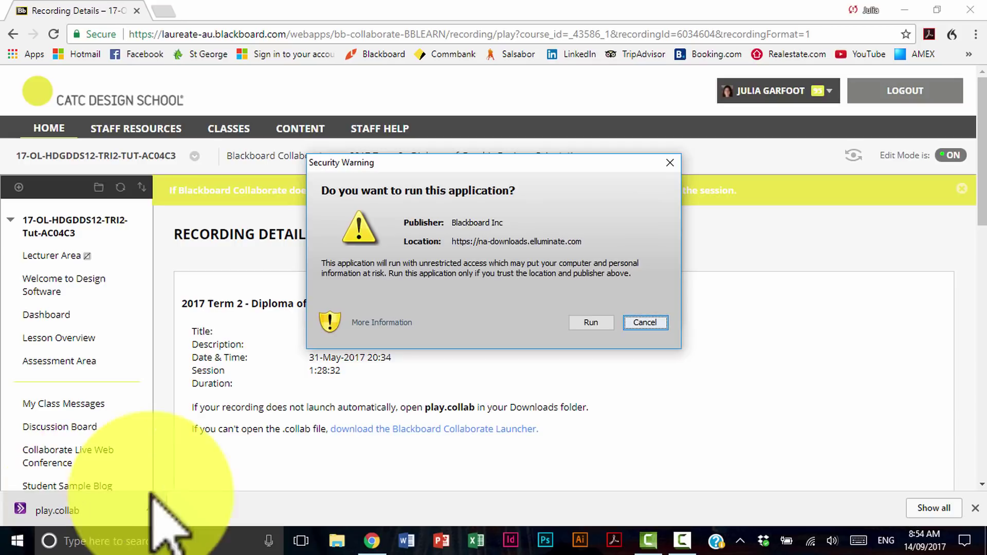
{"action": "left_click", "coordinate": [586, 323]}
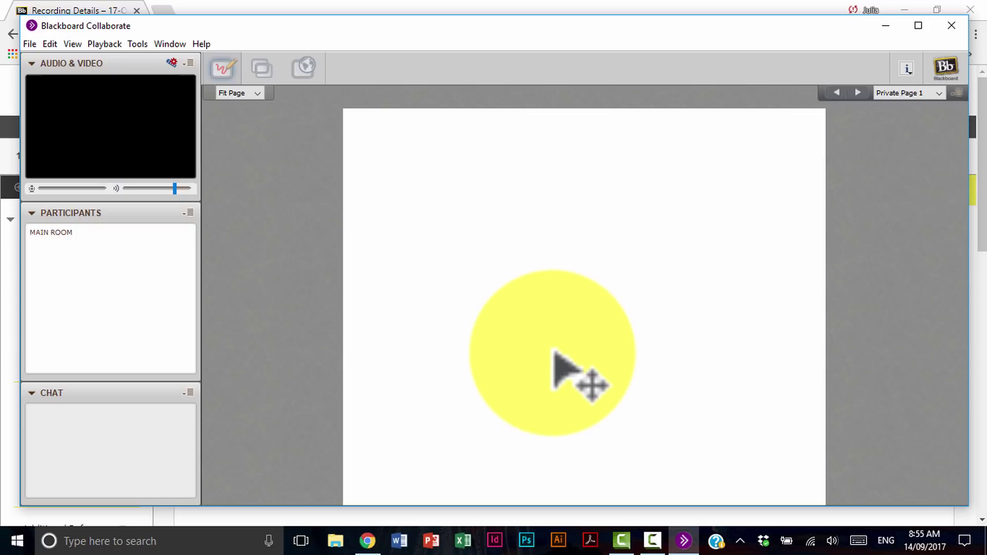
Step: Maximise the playback window and jump the orientation recording ahead to 11:15
{"action": "left_click", "coordinate": [920, 25]}
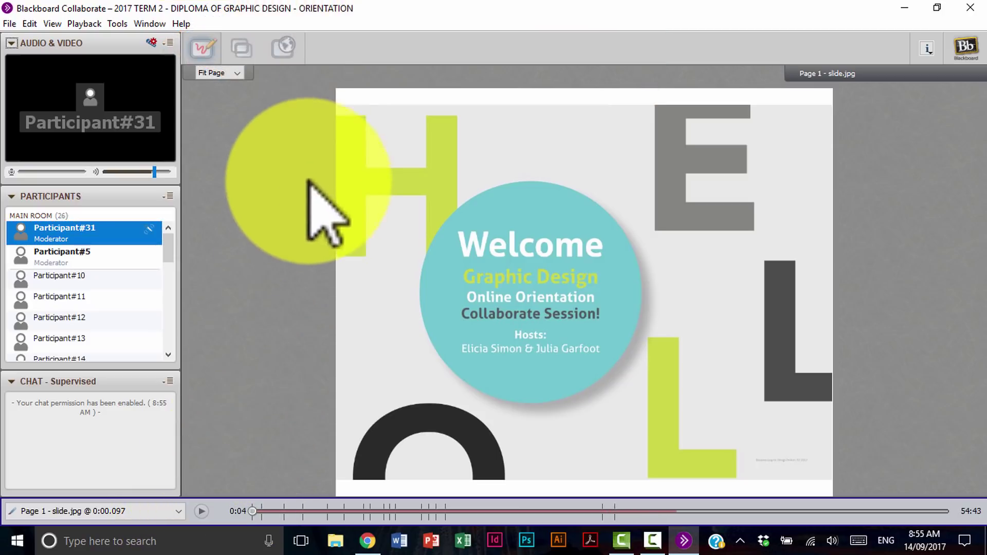
{"action": "left_click", "coordinate": [395, 511]}
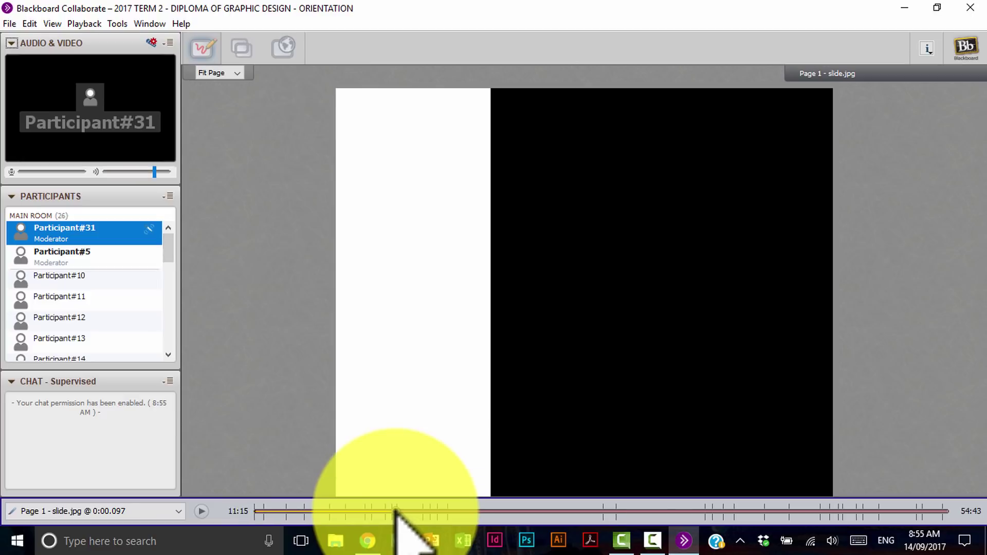